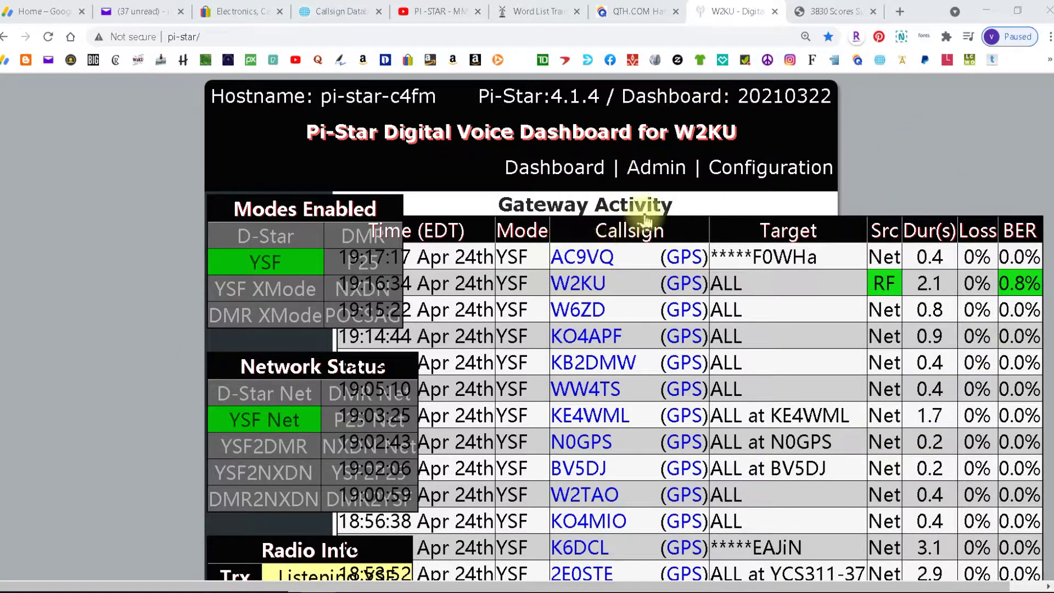
Step: Open the hotspot configuration page, dismiss the modem warning, and scroll down its sections
click(774, 178)
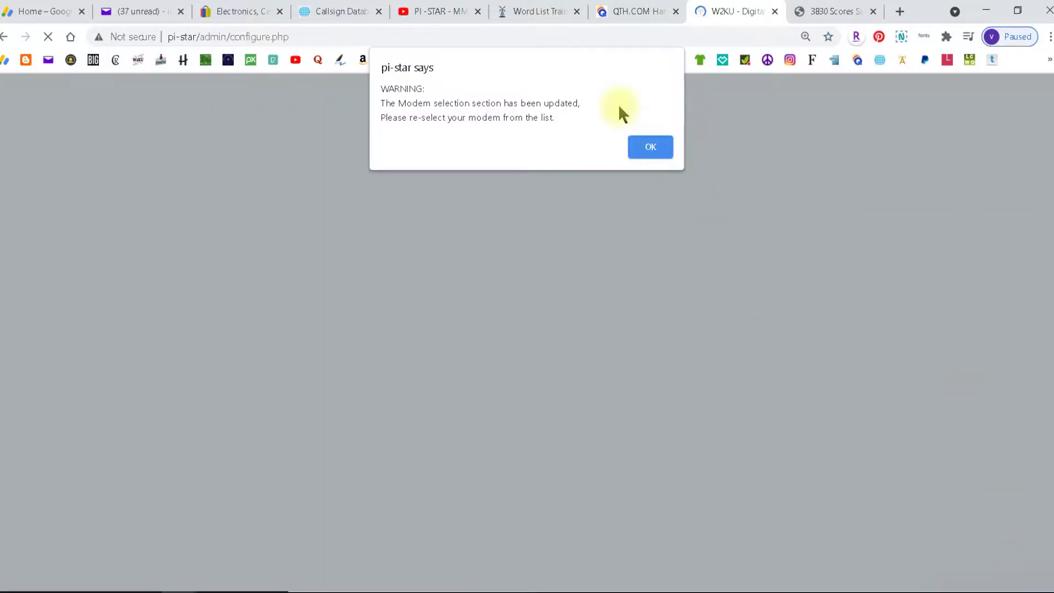
click(640, 146)
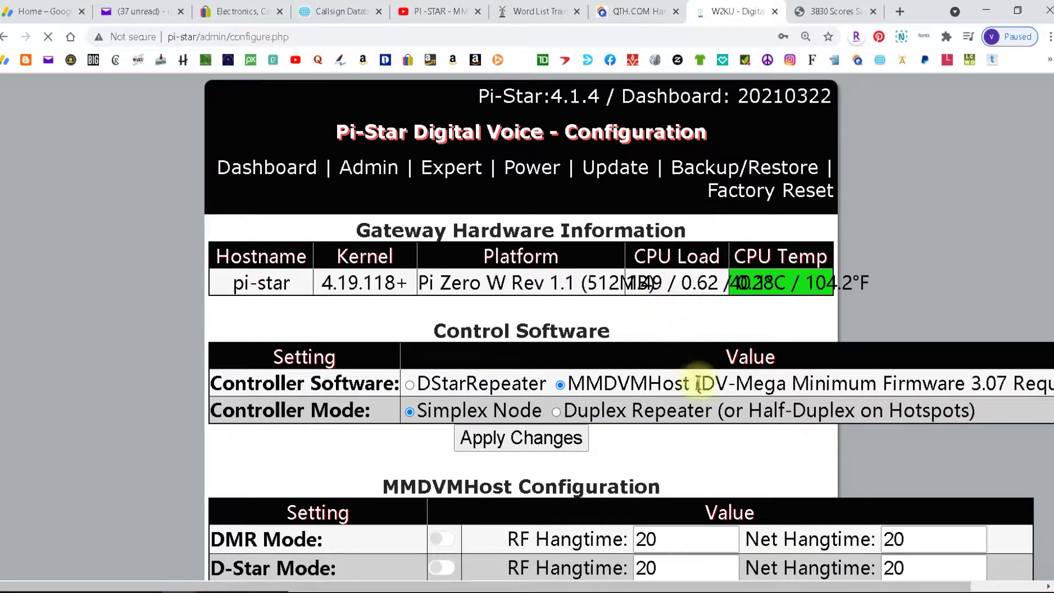
scroll(698, 383, down, 10)
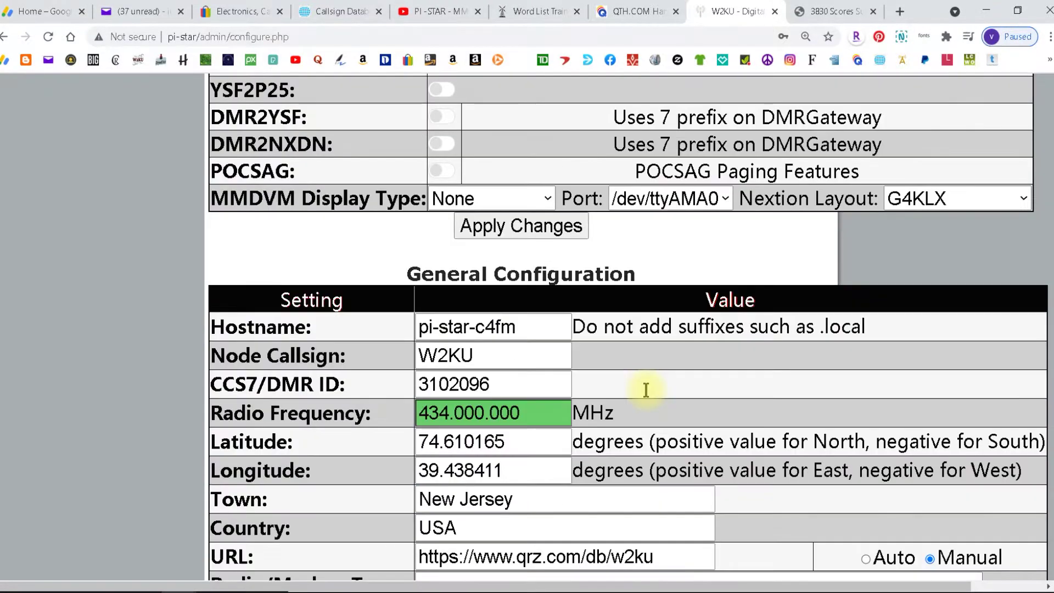
scroll(646, 389, down, 10)
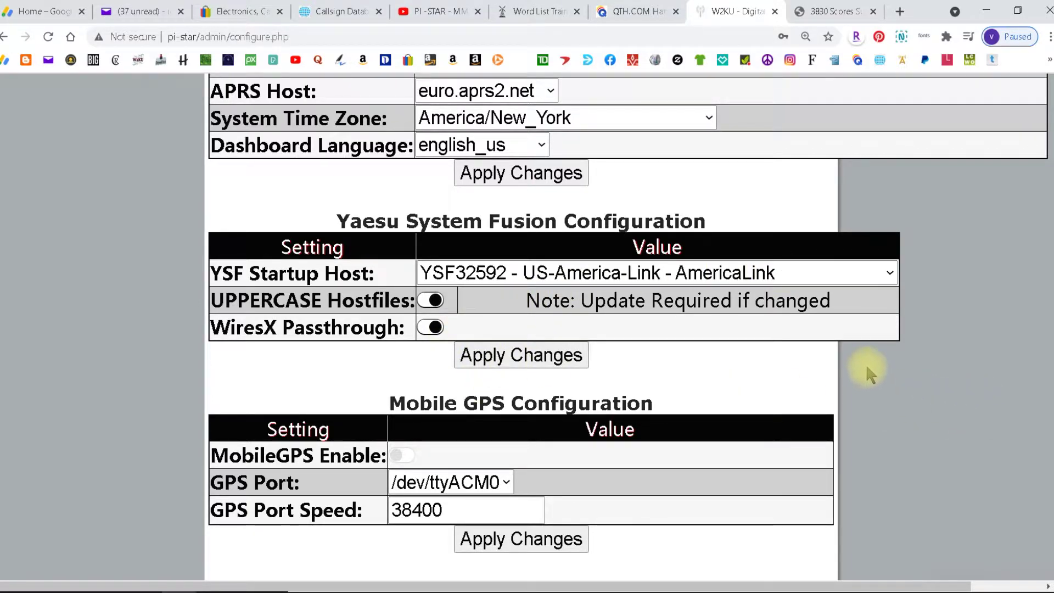
Step: Review the configuration sections back to the top, then return to the main dashboard
scroll(937, 369, up, 1)
scroll(938, 365, up, 3)
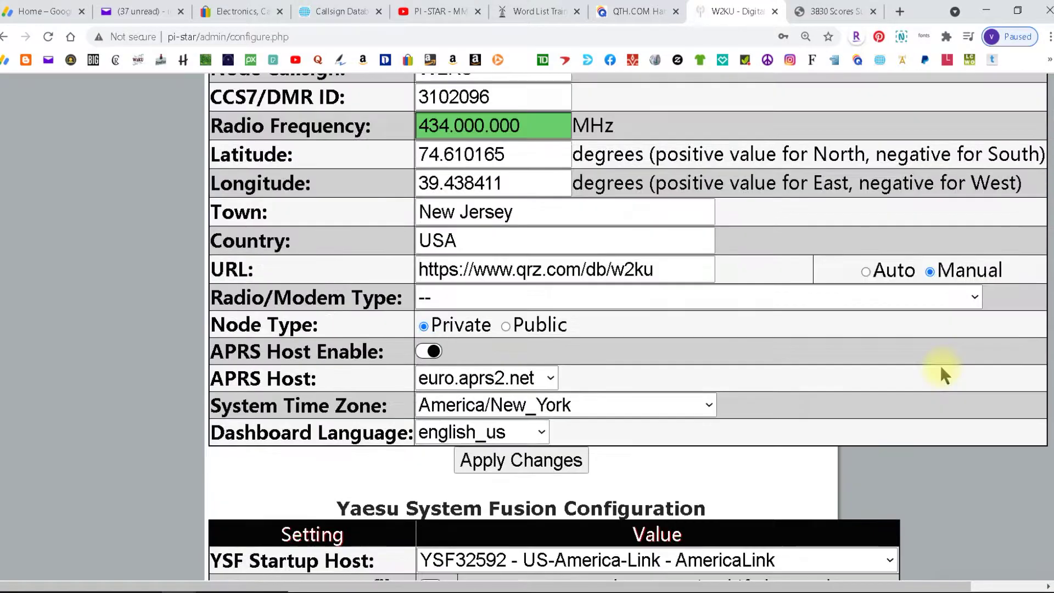
scroll(946, 379, down, 5)
scroll(968, 407, up, 15)
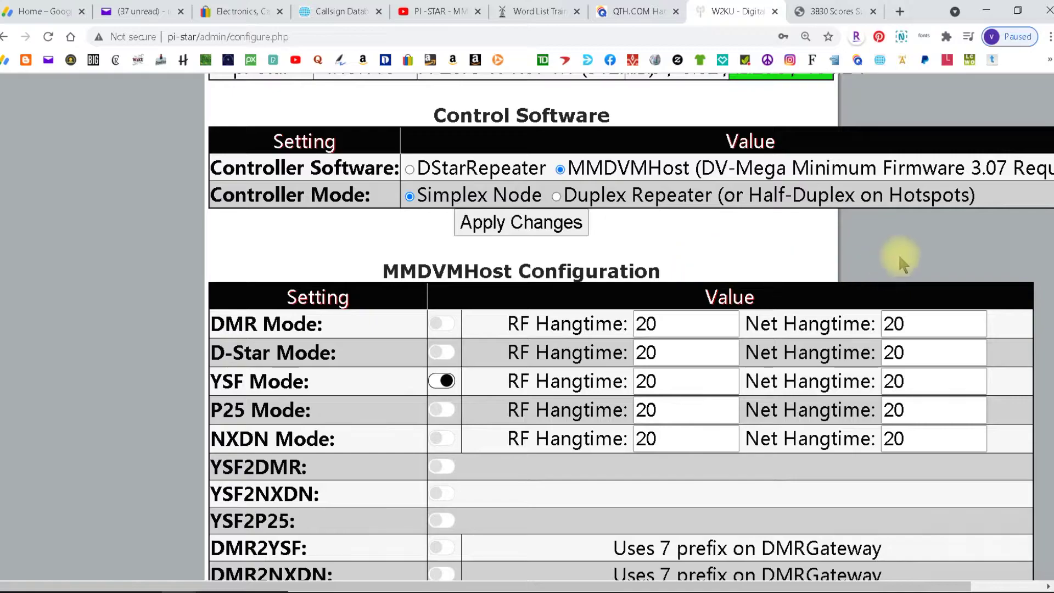
scroll(850, 258, up, 3)
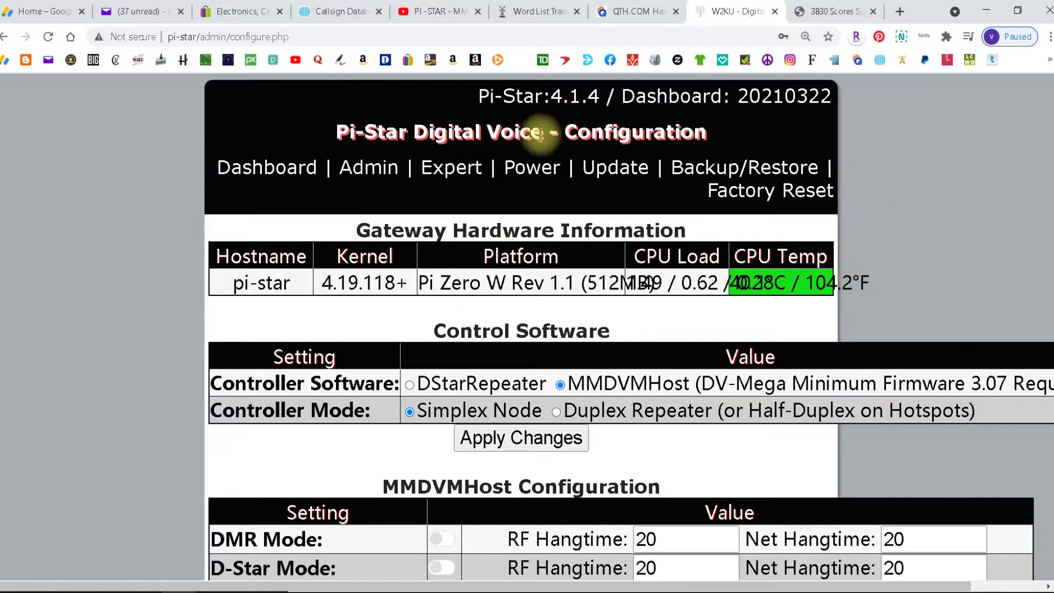
scroll(521, 277, down, 5)
scroll(535, 285, down, 3)
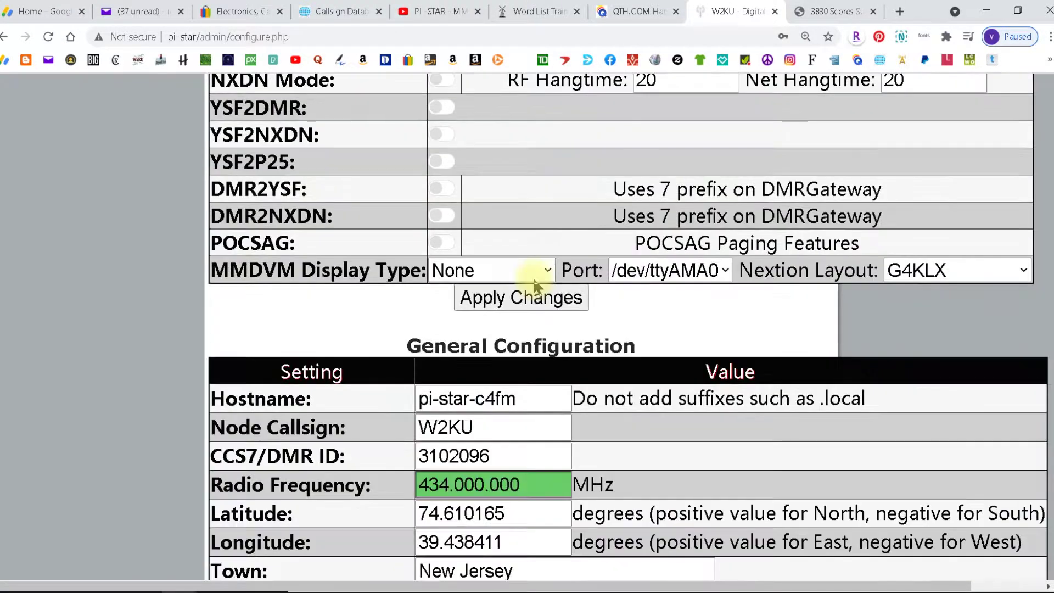
scroll(536, 282, up, 9)
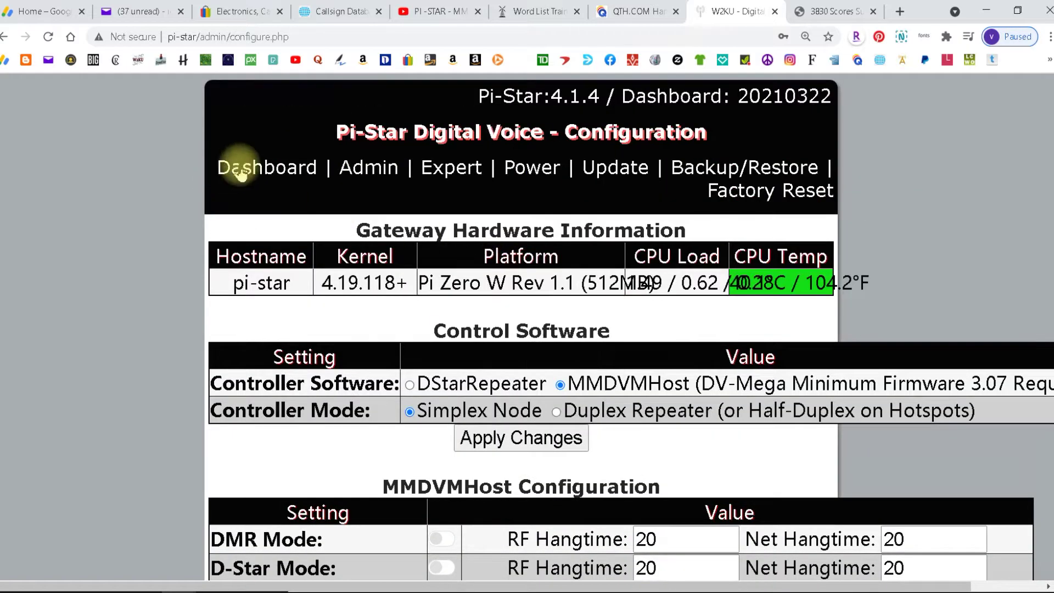
click(240, 167)
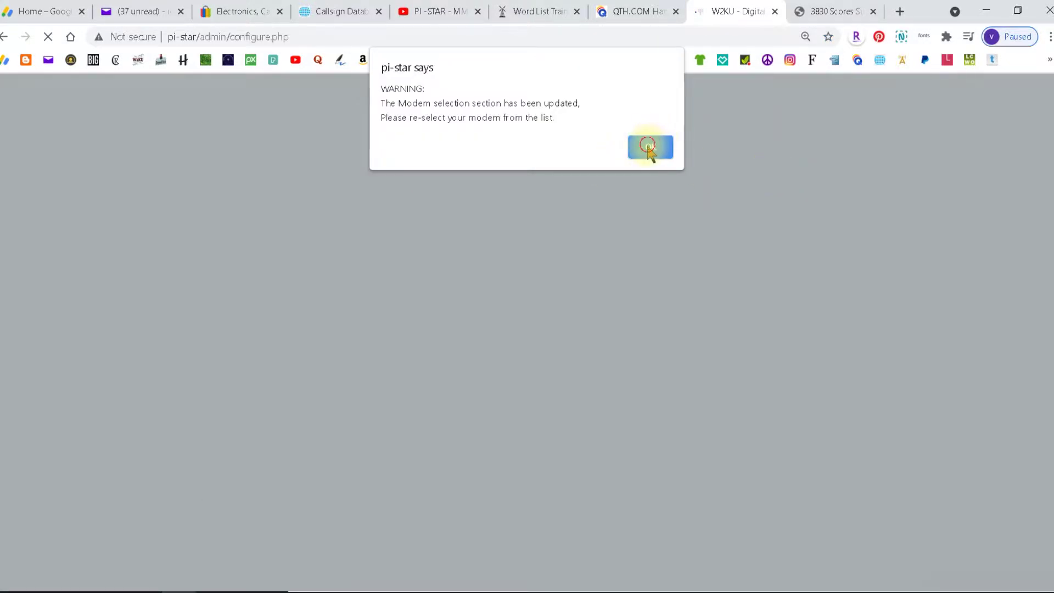
Step: Dismiss the modem re-select warning and go to the Expert Editors page
click(649, 146)
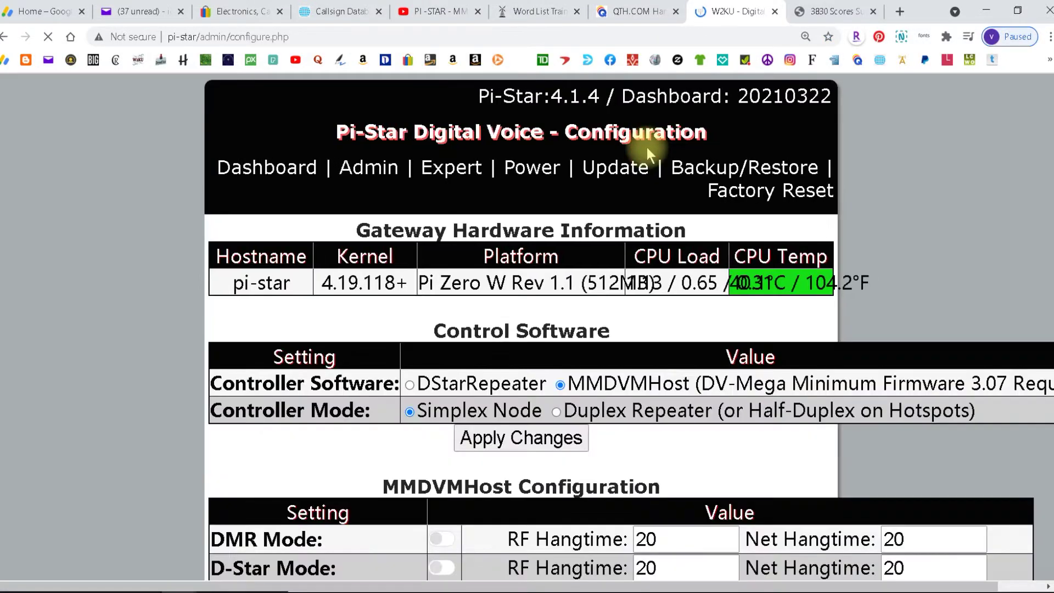
click(451, 175)
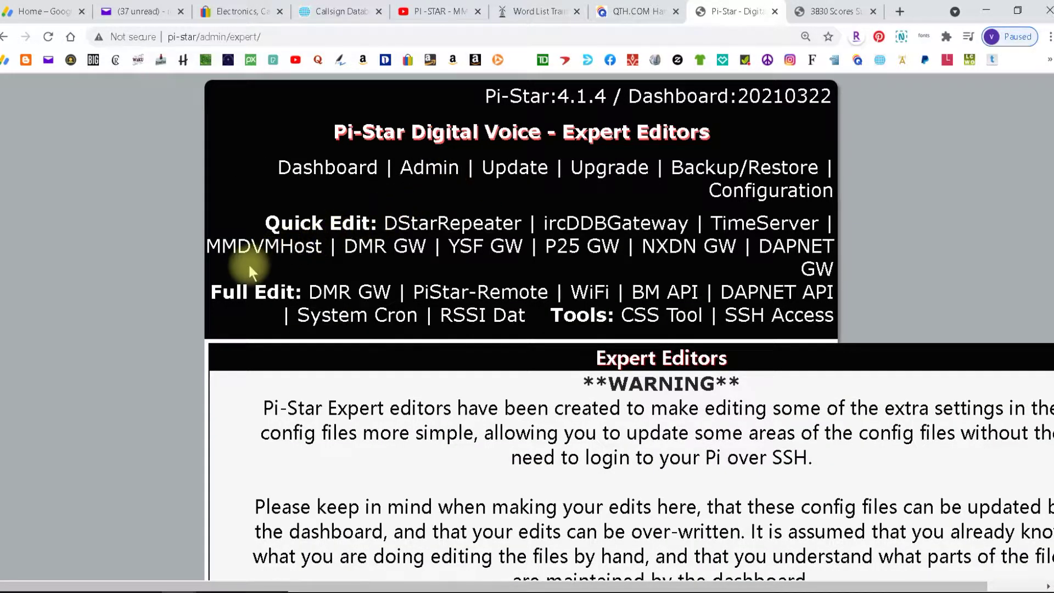
Step: Open the MMDVMHost quick editor and confirm the Modem RXOffset and TXOffset are both -150
click(280, 252)
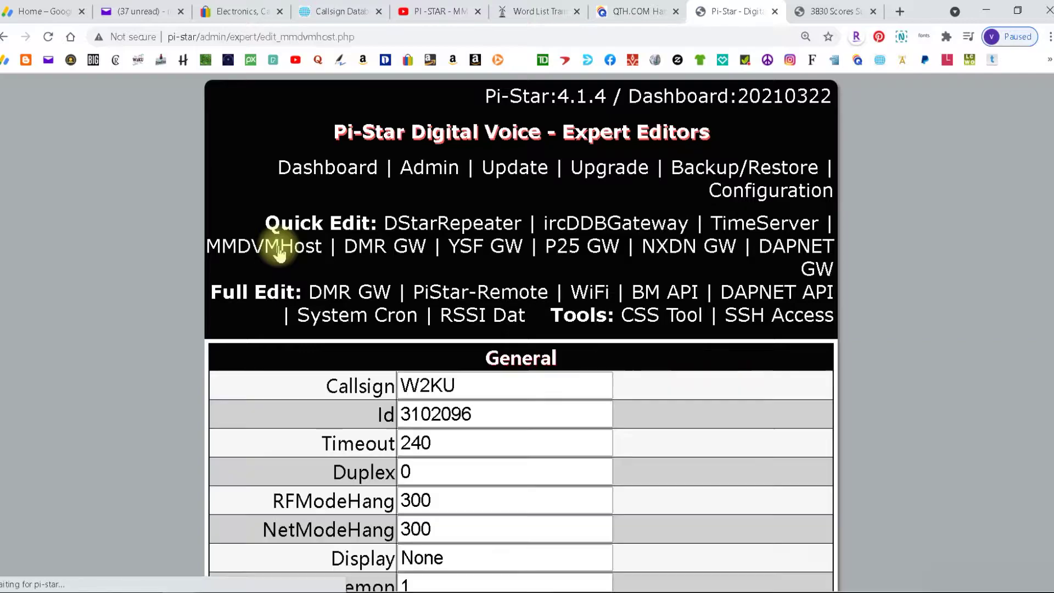
scroll(479, 297, down, 2)
scroll(478, 297, down, 6)
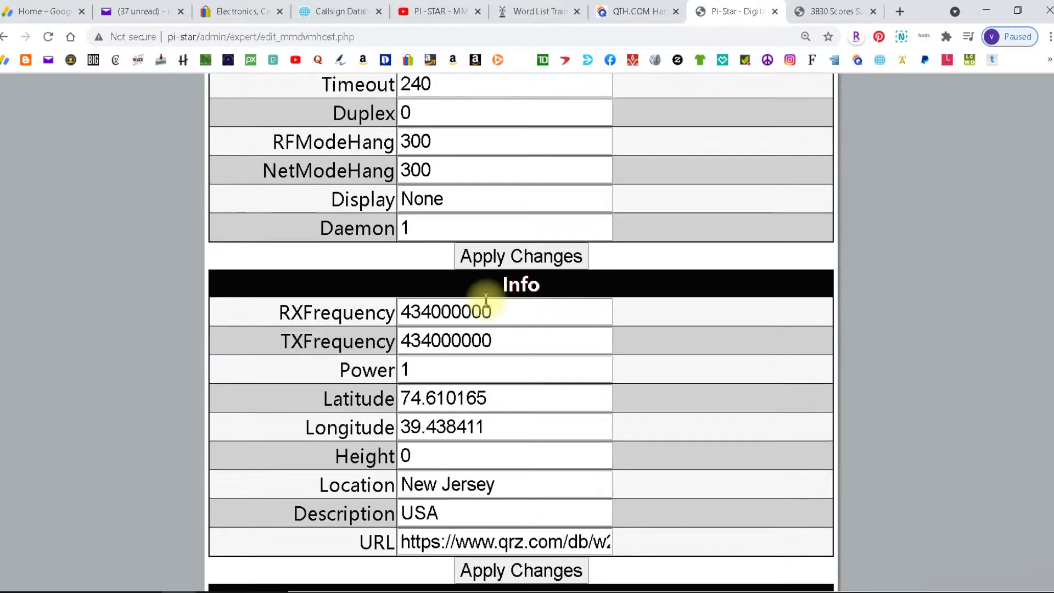
scroll(486, 302, down, 8)
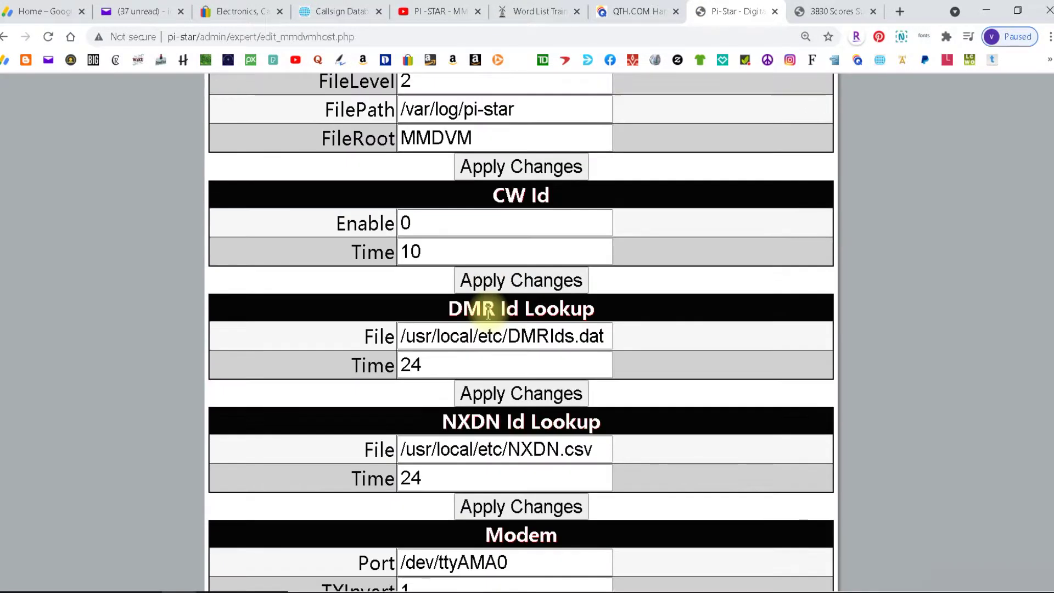
scroll(489, 317, down, 3)
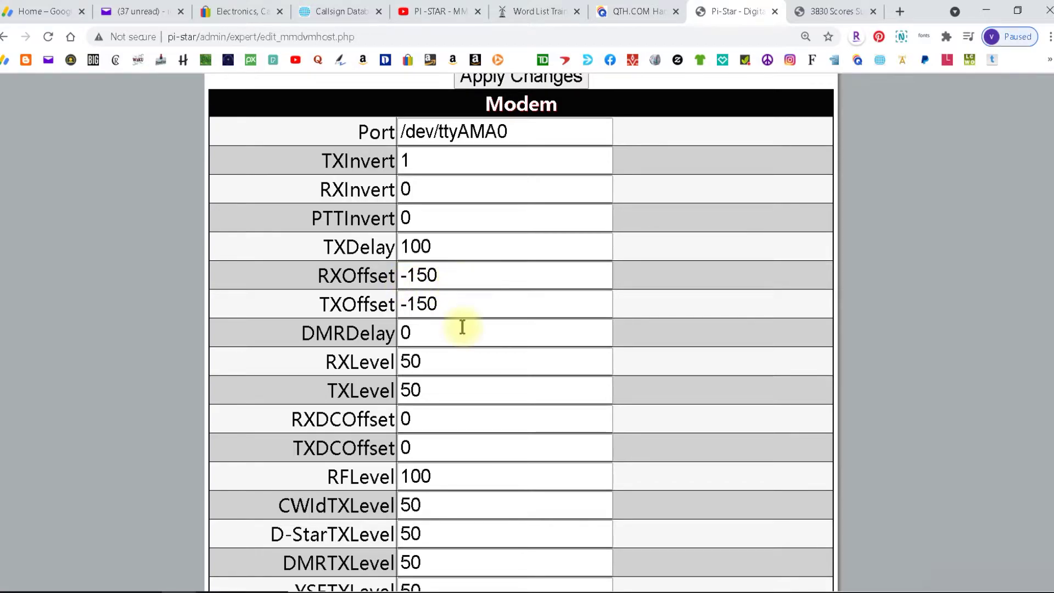
scroll(501, 494, down, 5)
scroll(501, 493, down, 3)
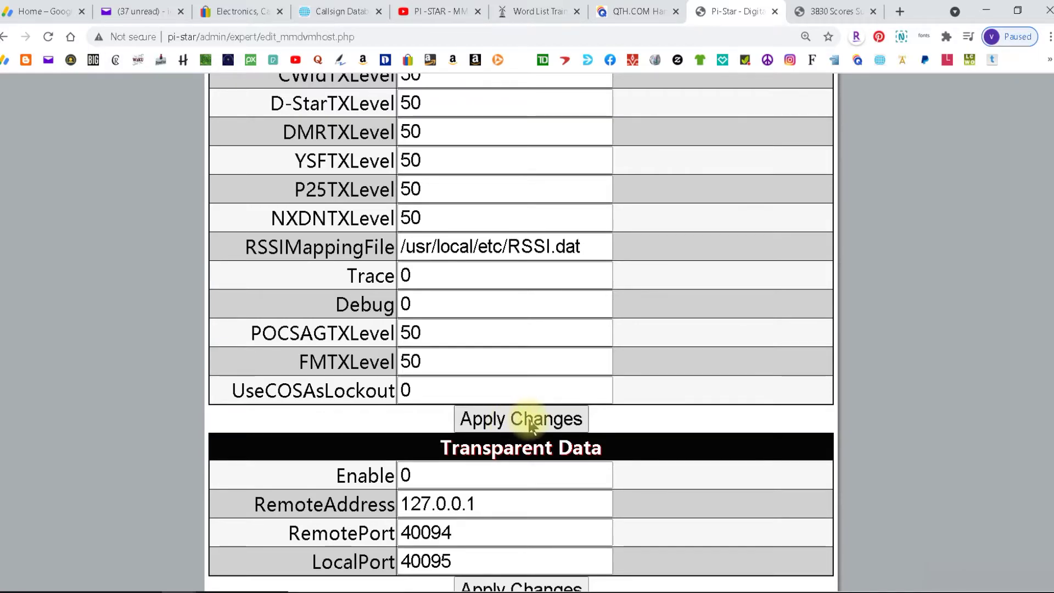
scroll(529, 420, up, 20)
scroll(559, 412, up, 10)
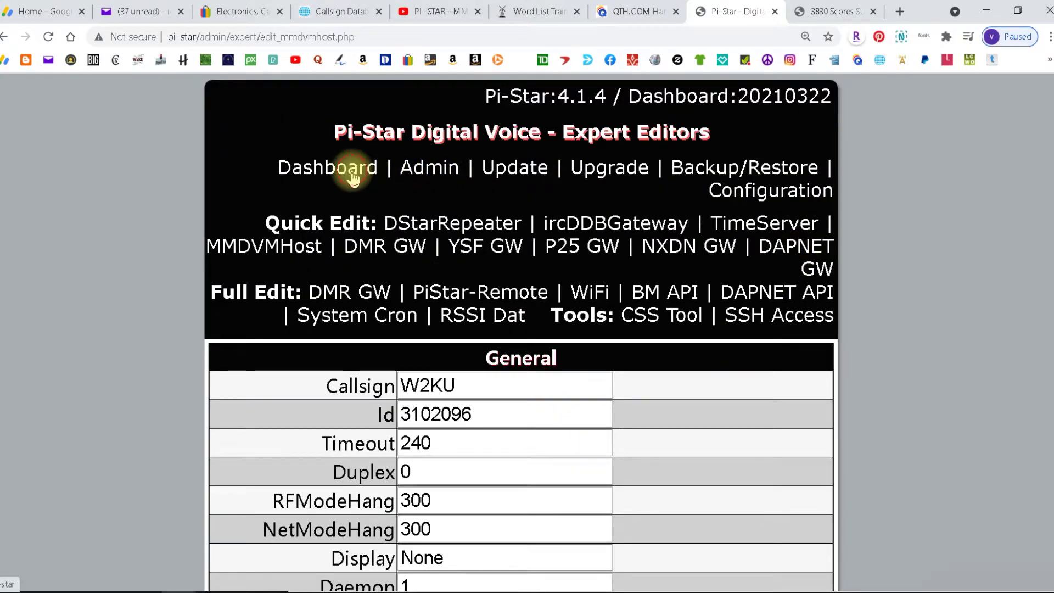
Step: Return to the dashboard to read the 0.5% BER, then reopen the configuration page
click(352, 174)
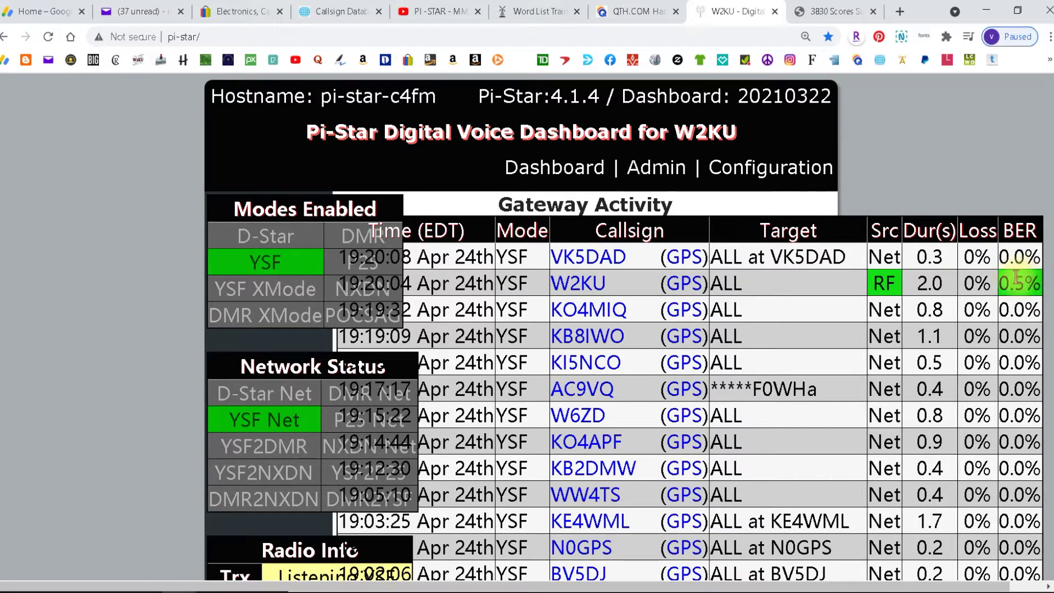
click(783, 175)
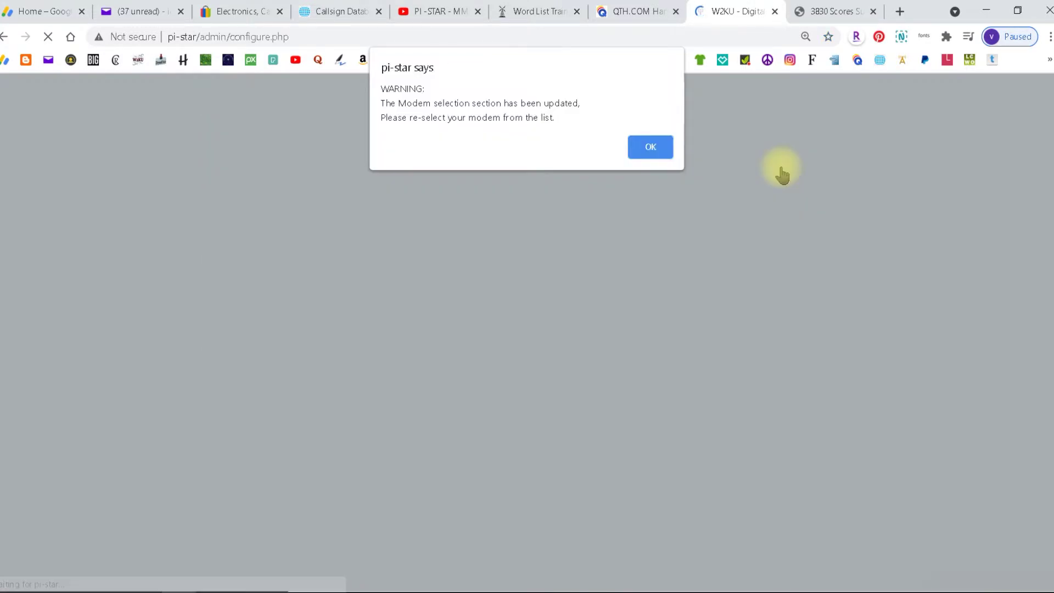
Step: Get past the modem warning and reopen the MMDVMHost quick editor from Expert
click(647, 144)
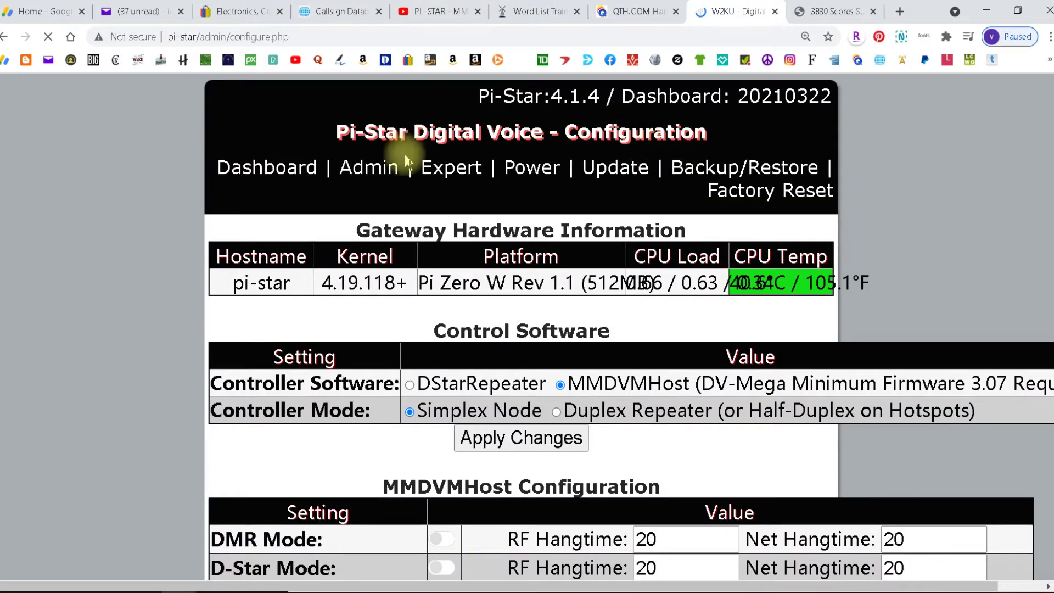
click(439, 167)
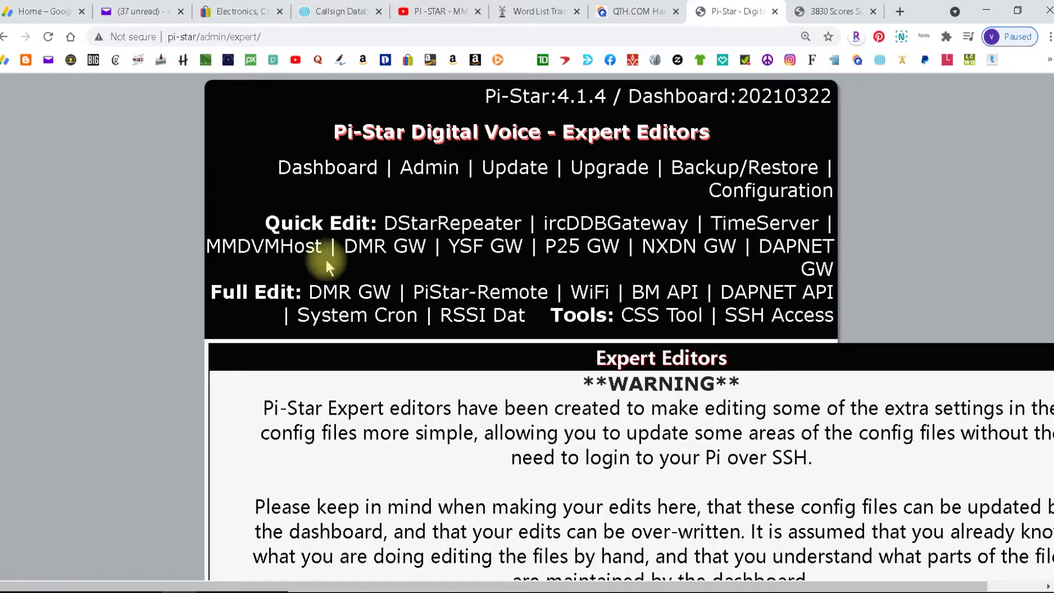
click(247, 255)
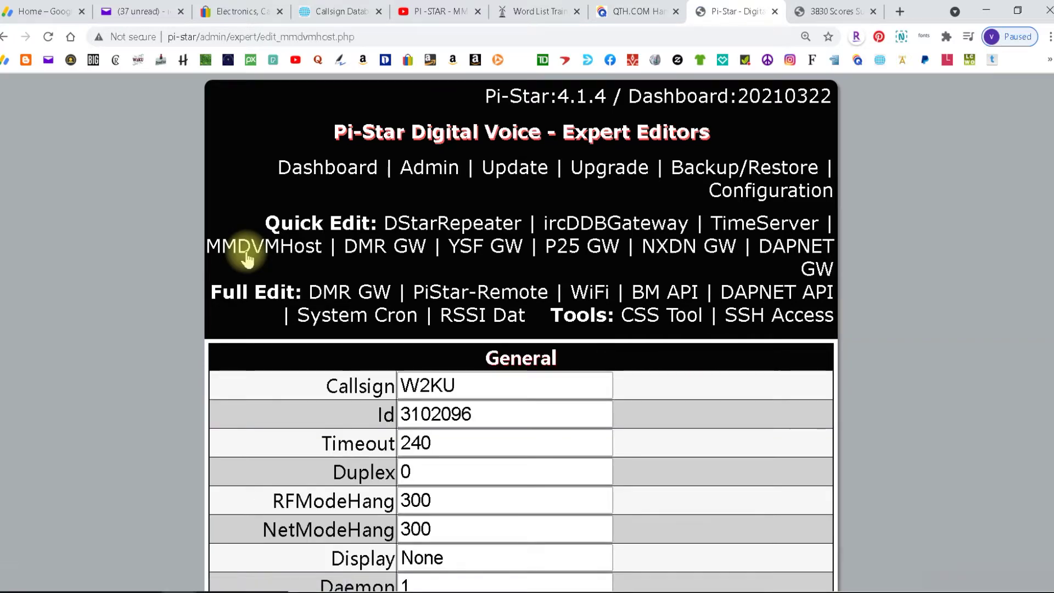
scroll(456, 406, down, 10)
scroll(470, 409, down, 6)
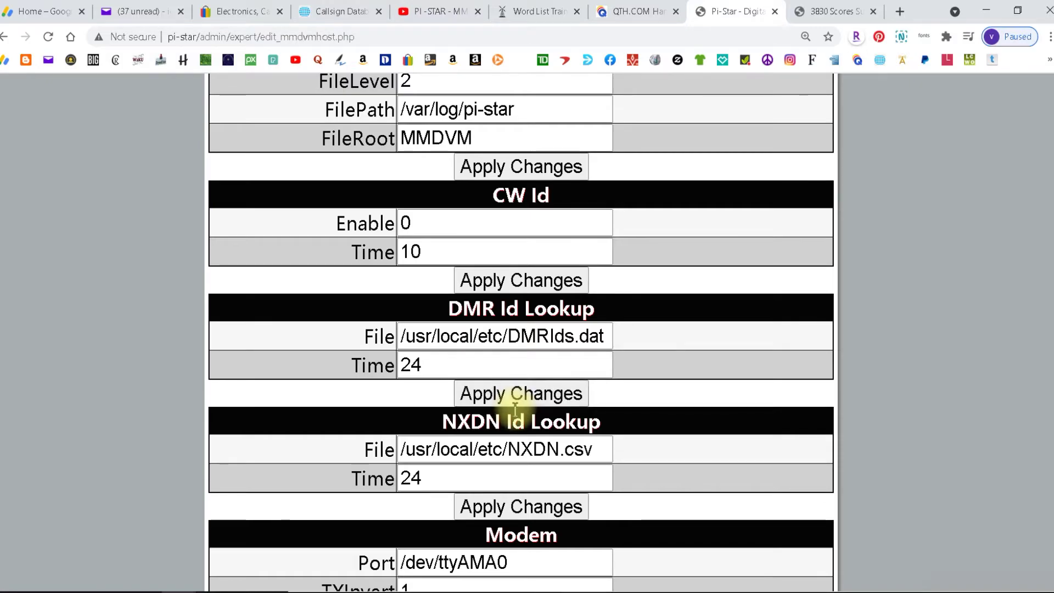
scroll(515, 409, down, 1)
scroll(514, 409, down, 3)
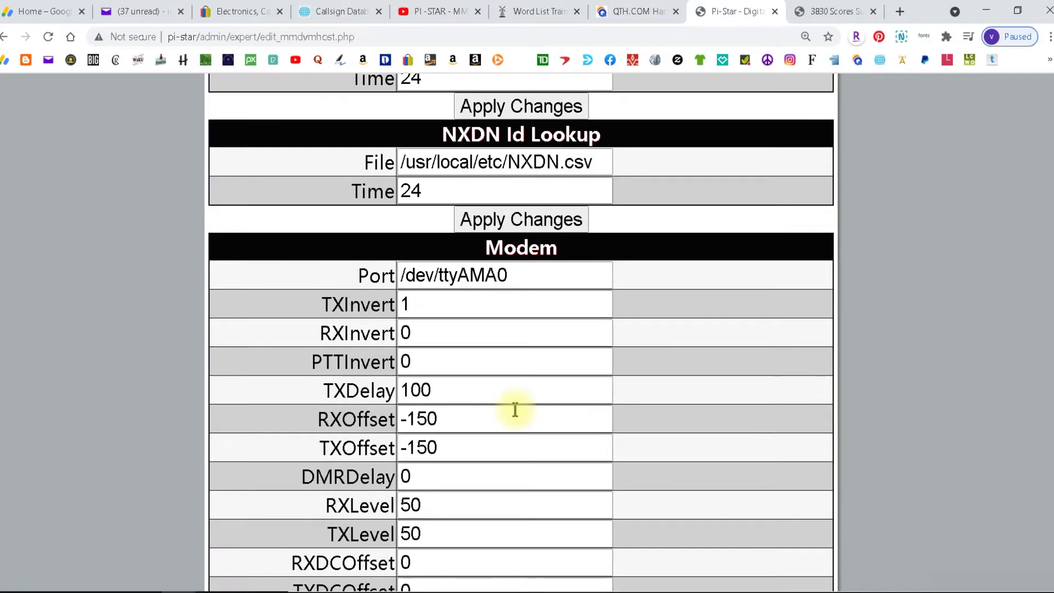
scroll(461, 274, down, 2)
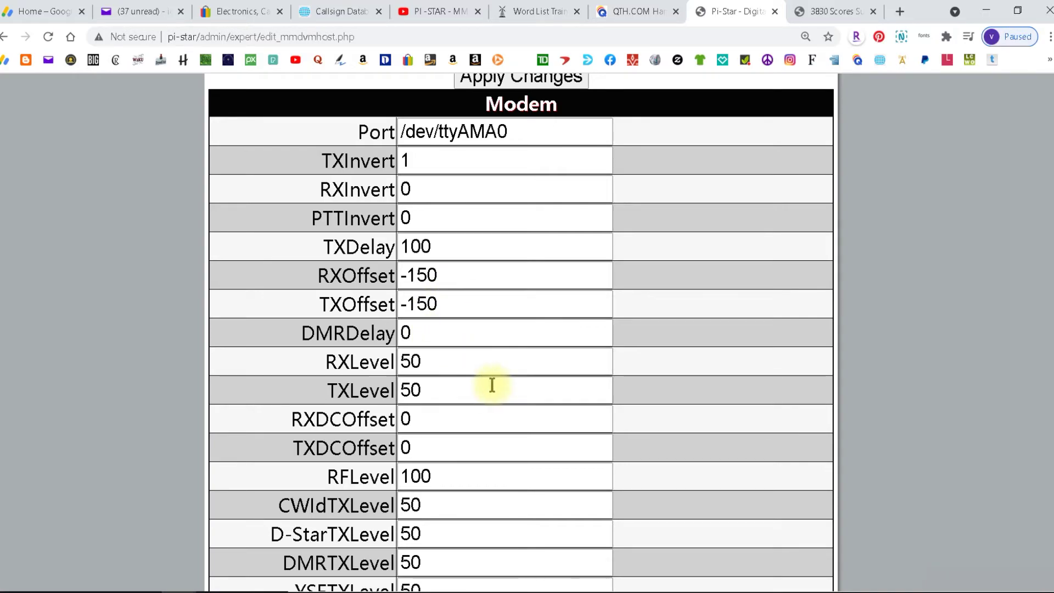
scroll(432, 276, down, 8)
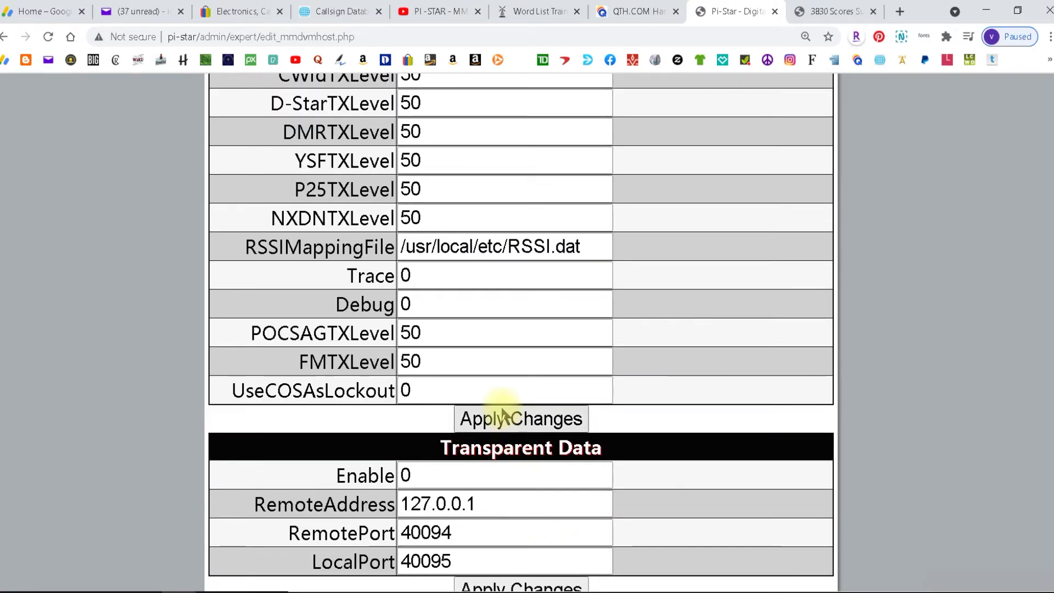
scroll(690, 354, up, 3)
scroll(689, 350, up, 20)
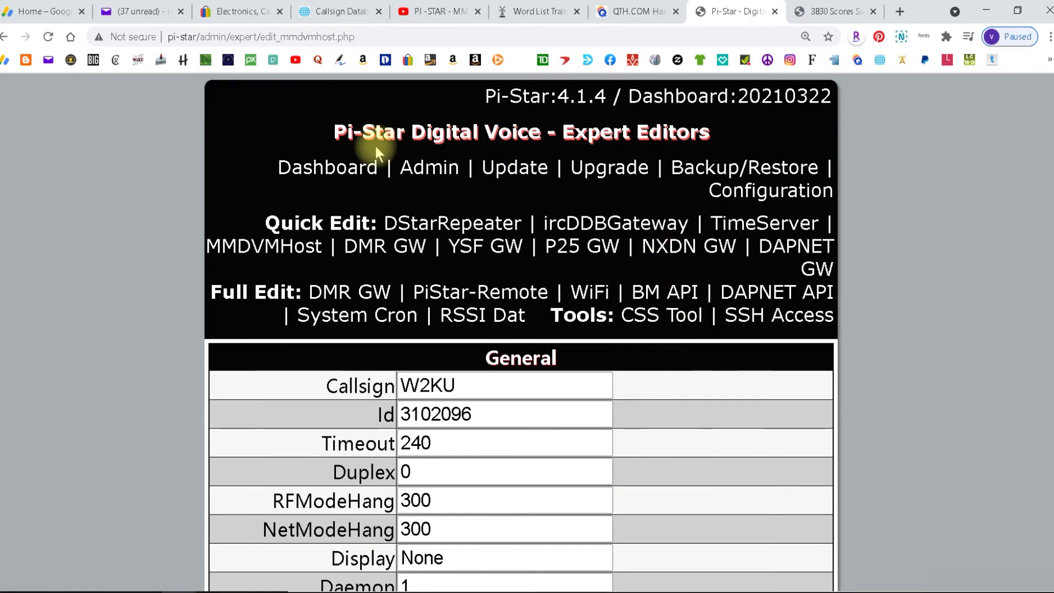
Step: Go back to the dashboard to check the latest gateway activity bit error rates
click(373, 167)
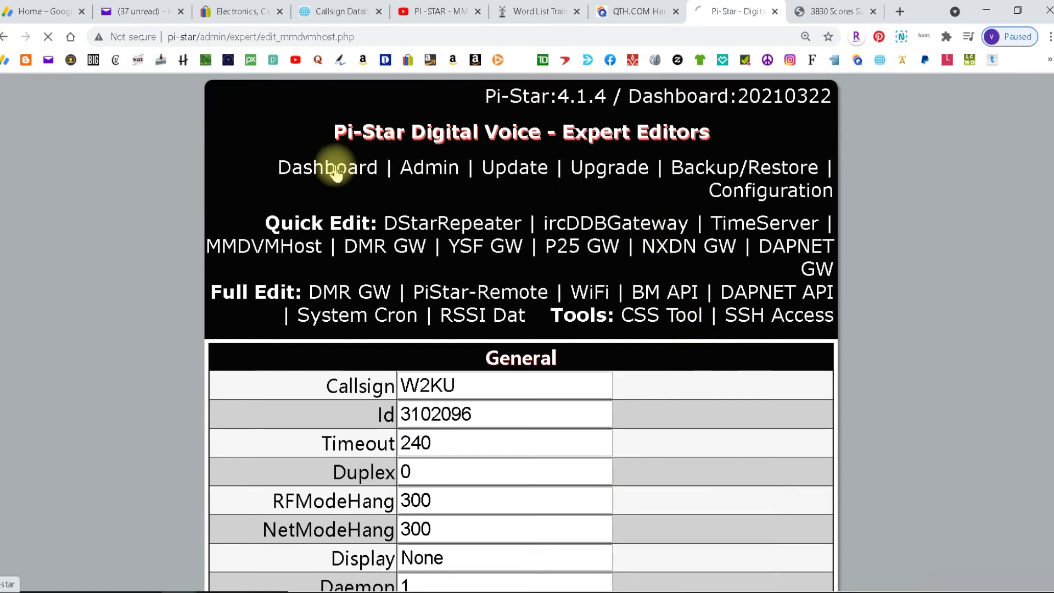